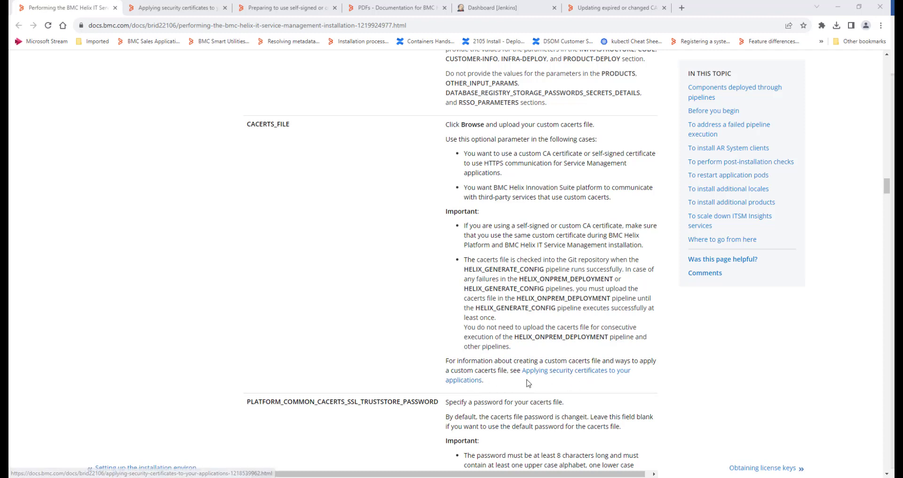
Read the Applying security certificates page and the self-signed or custom CA certificate guide.
click(181, 9)
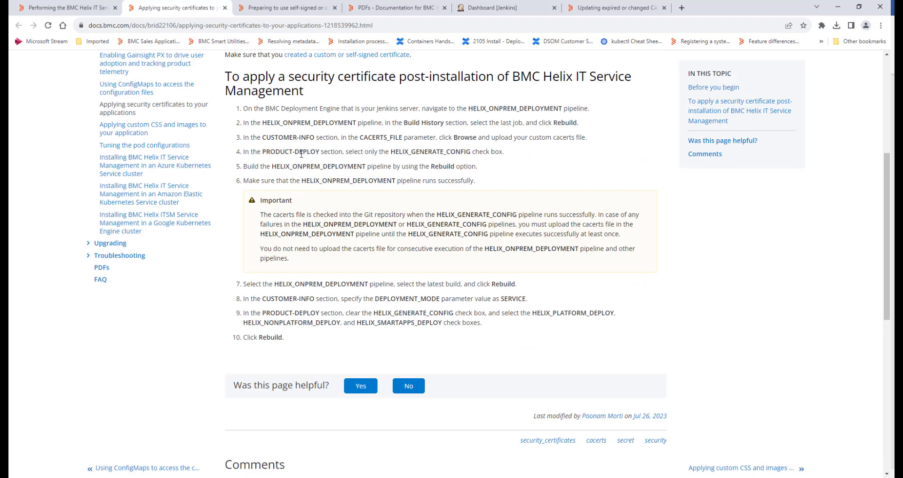
scroll(320, 123, up, 1)
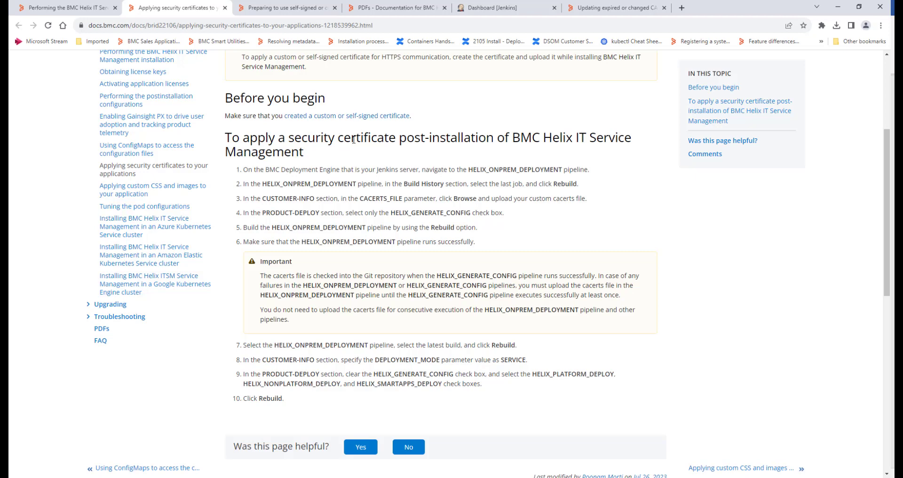
click(303, 7)
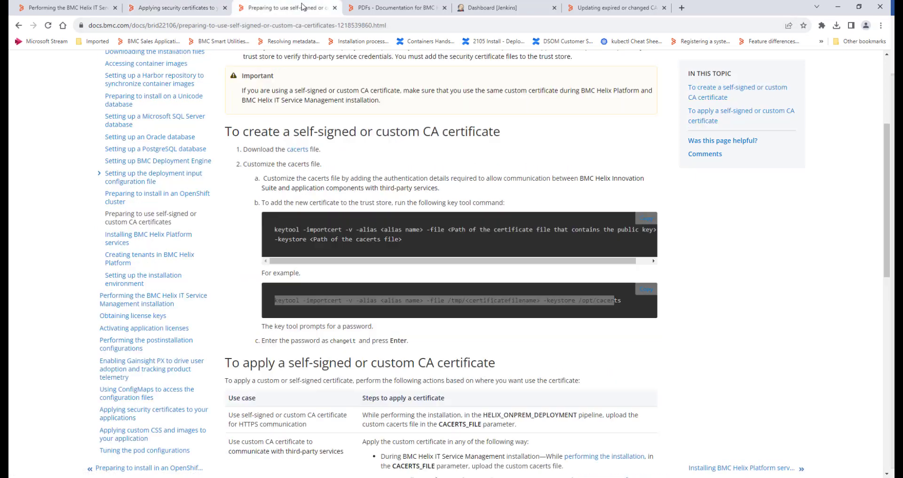
scroll(355, 174, up, 1)
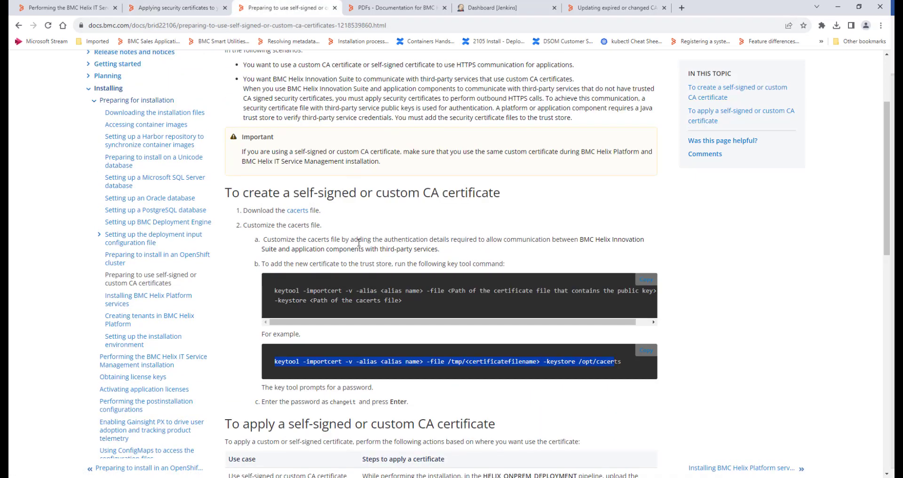
scroll(359, 243, up, 2)
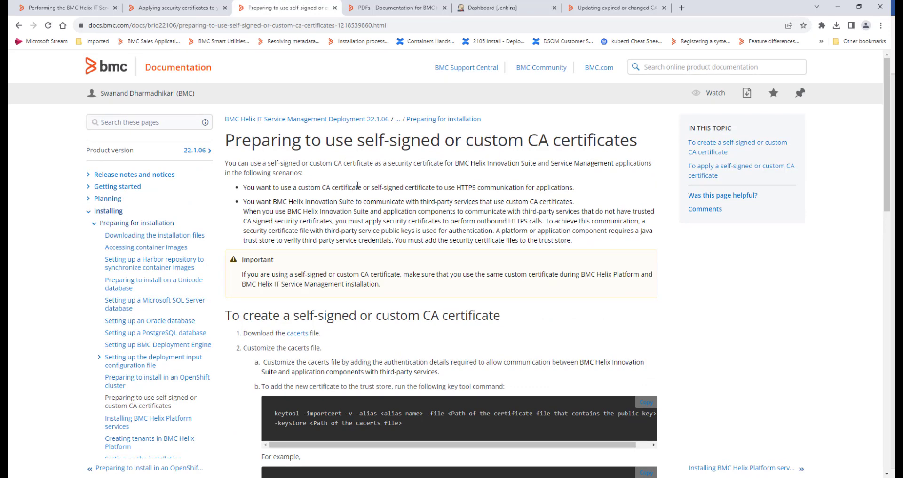
scroll(346, 237, down, 1)
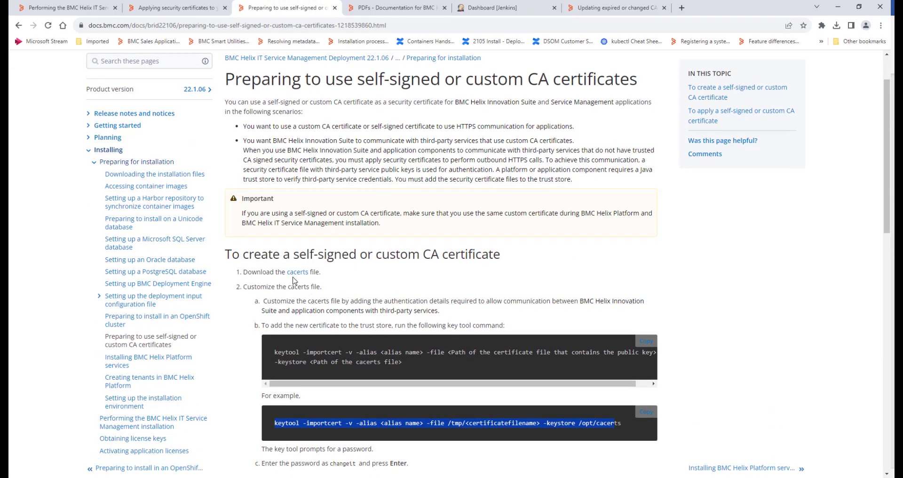
Check the PDFs page for the cacerts download, then return to the guide's keytool import example.
click(385, 14)
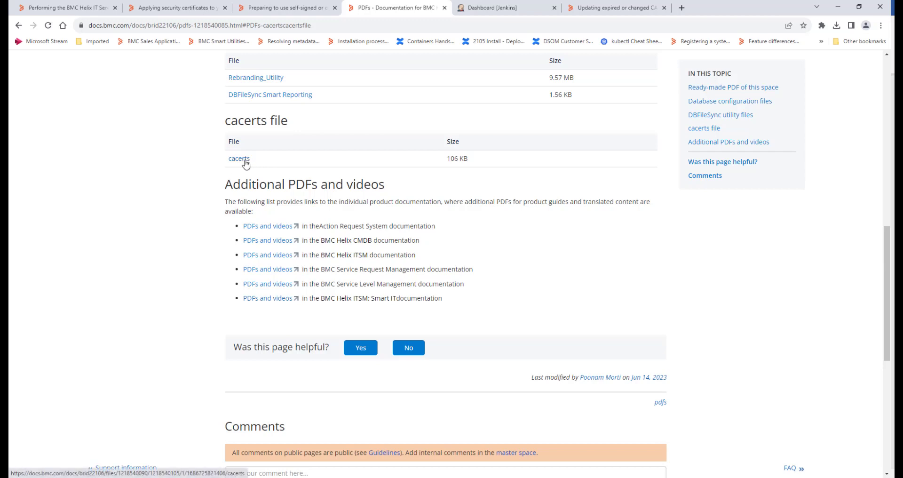
click(289, 14)
scroll(292, 270, down, 3)
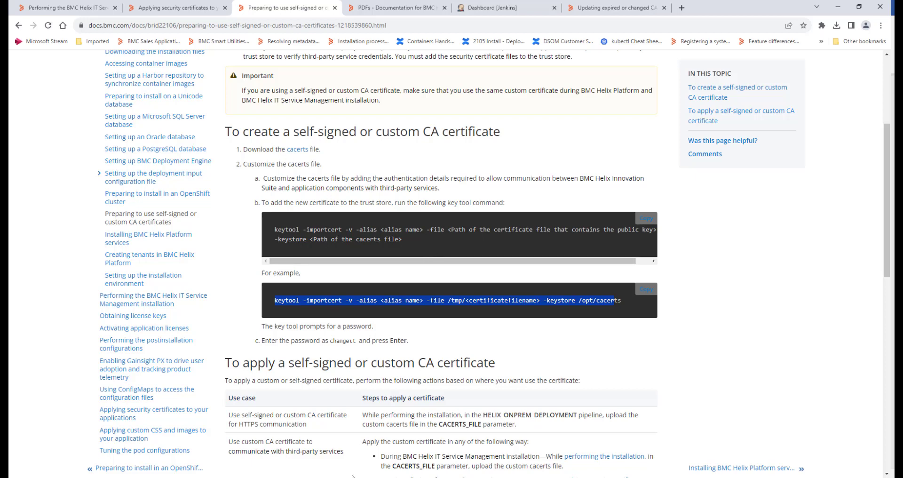
click(418, 437)
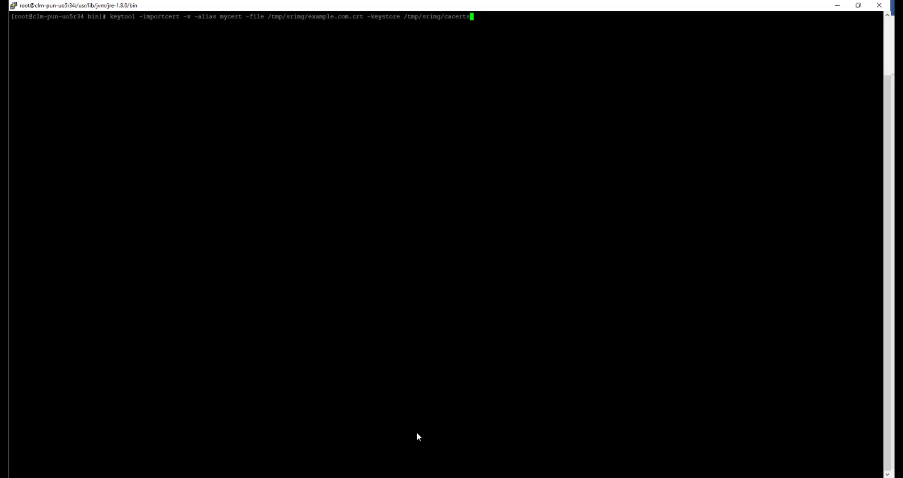
Run keytool -importcert to add example.com.crt to /tmp/srimg/cacerts, answering yes to trust it.
key(Left)
key(Left)
key(Left)
key(Left)
key(Left)
key(Left)
key(Left)
key(Left)
key(Left)
key(Left)
key(Left)
key(Left)
key(Left)
key(Left)
key(Left)
key(Left)
key(Left)
key(Left)
key(Right)
key(Right)
key(Right)
key(Right)
key(Right)
key(Right)
key(Right)
key(Right)
key(Right)
key(Right)
key(Right)
key(Right)
key(Right)
key(Right)
key(Right)
key(Right)
key(Right)
key(Right)
key(Right)
key(Return)
key(Return)
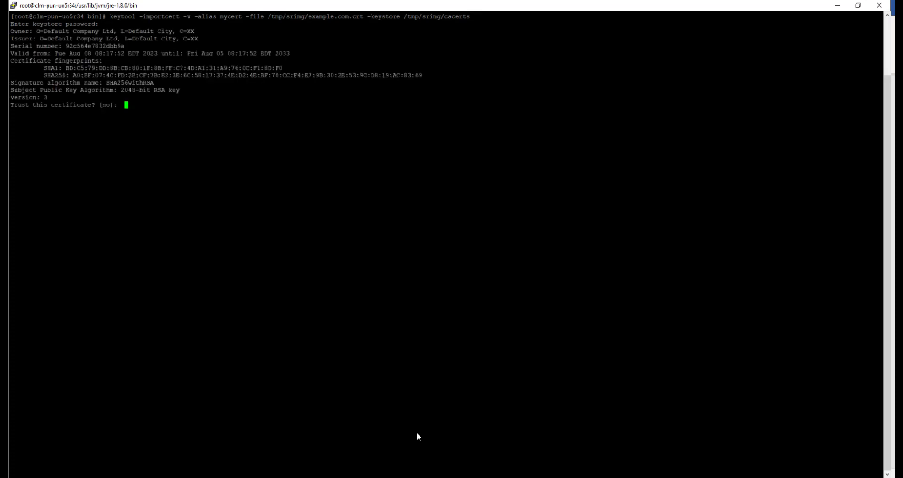
text(yes)
key(Return)
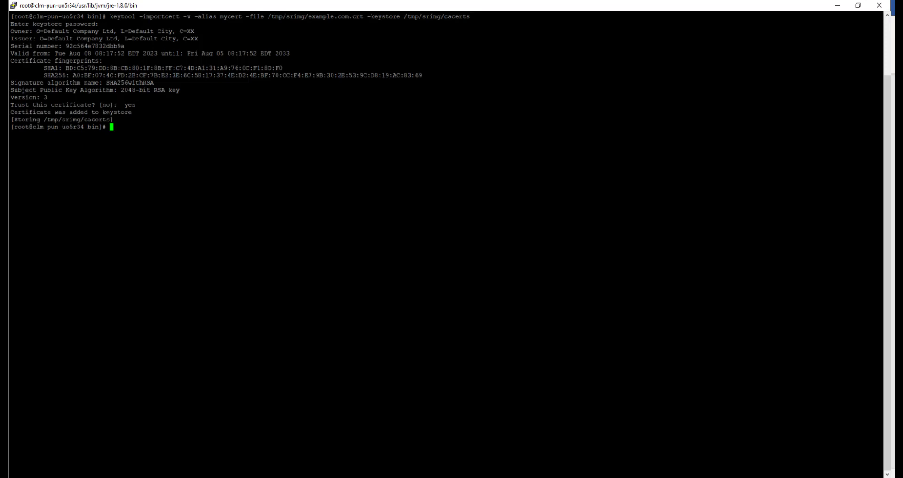
drag(879, 119, 38, 119)
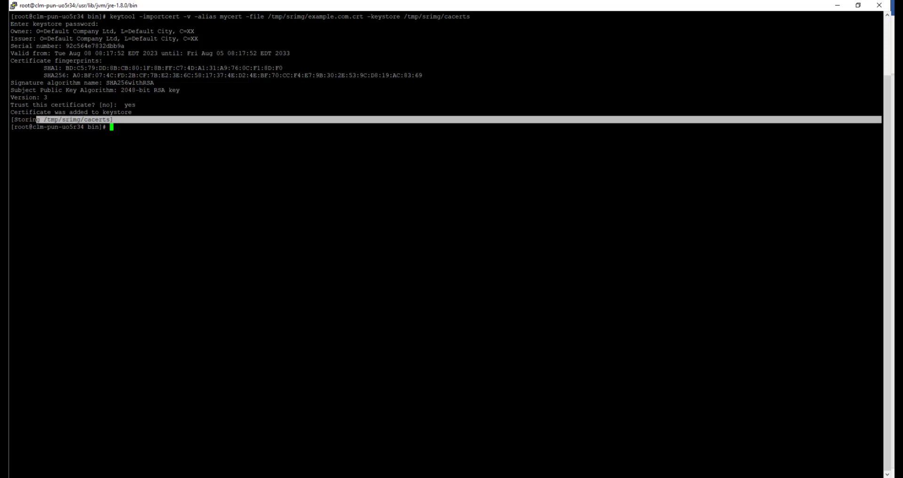
click(280, 455)
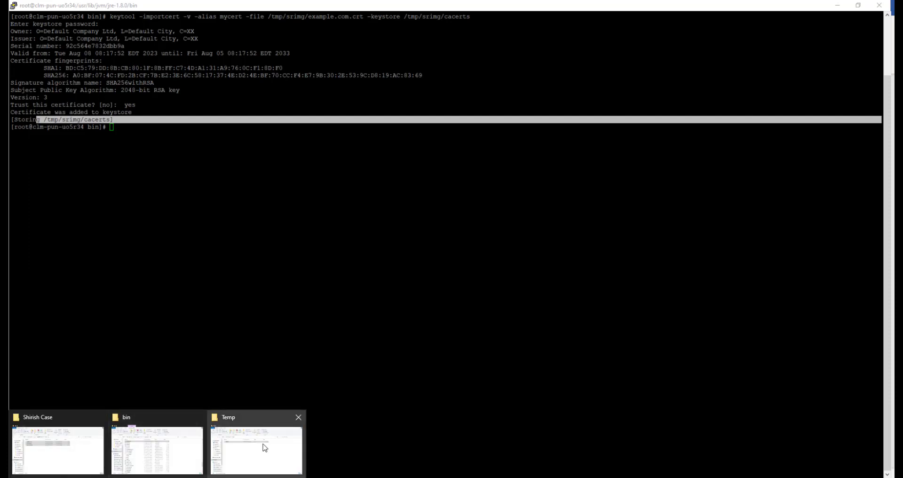
Confirm the 107 KB cacerts file in Documents > Temp, then return to the Jenkins dashboard.
key(alt+Tab)
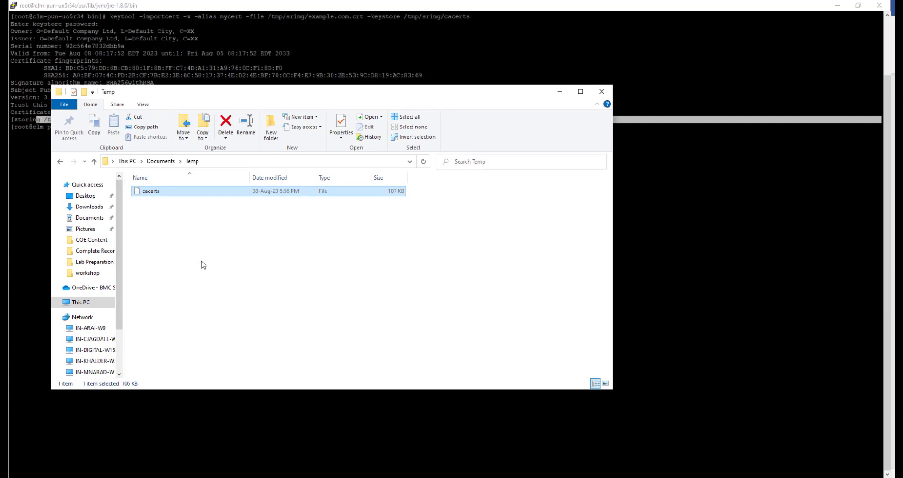
click(202, 264)
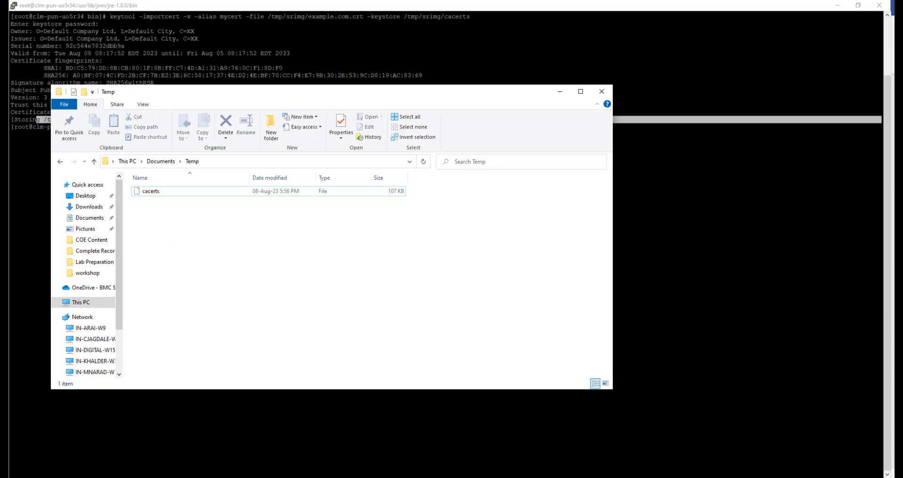
click(177, 476)
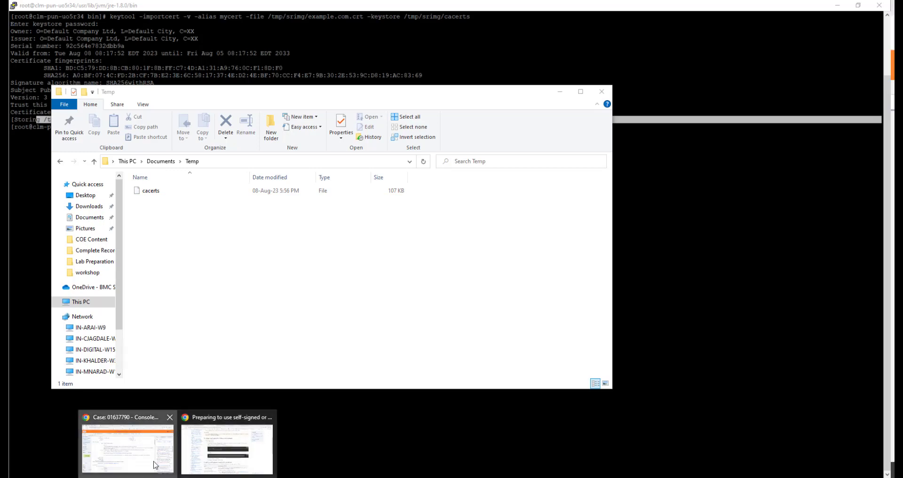
click(221, 452)
click(498, 7)
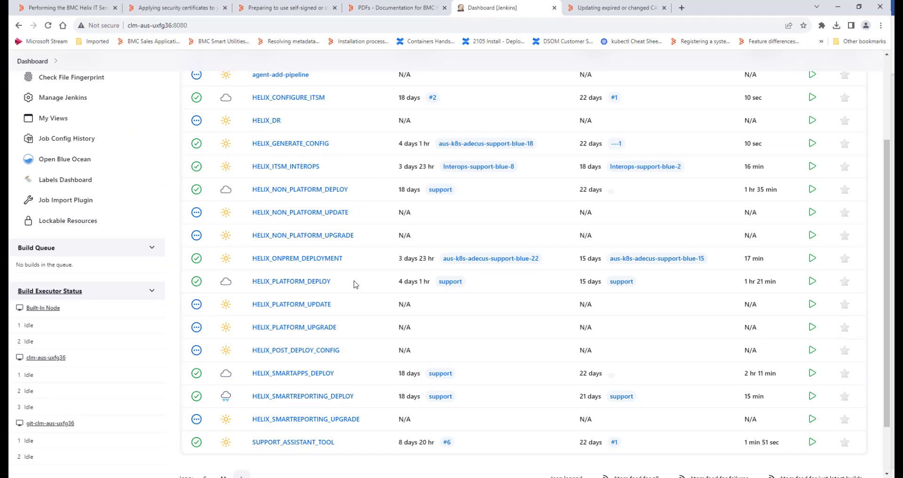
Start a rebuild of HELIX_ONPREM_DEPLOYMENT build aus-k8s-adecus-support-blue-22 from Build History.
key(ctrl+1)
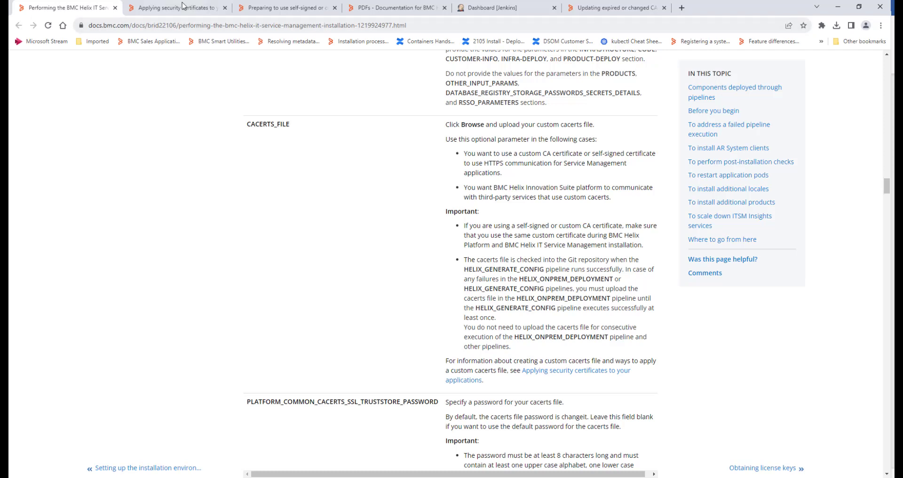
click(182, 6)
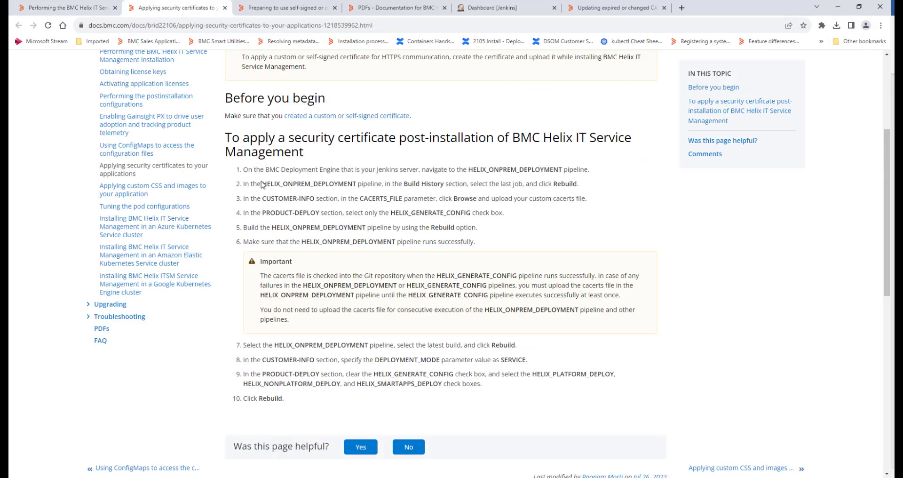
drag(262, 183, 405, 182)
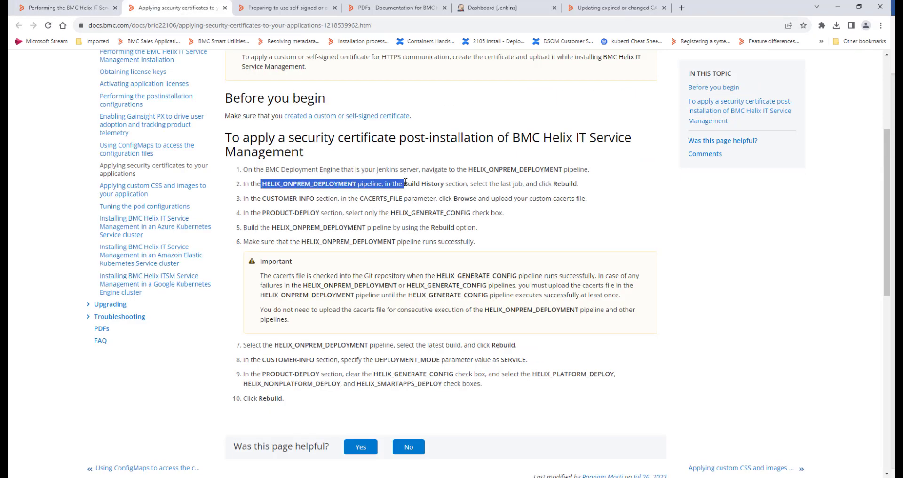
click(492, 7)
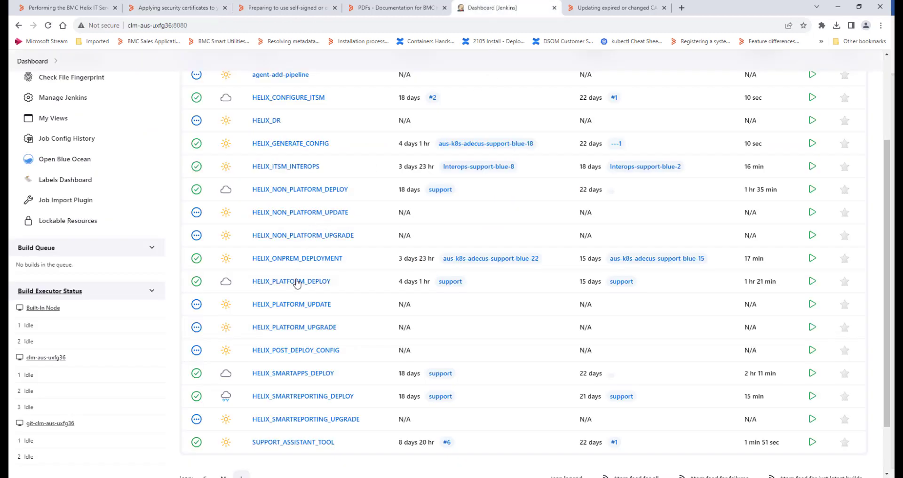
click(303, 260)
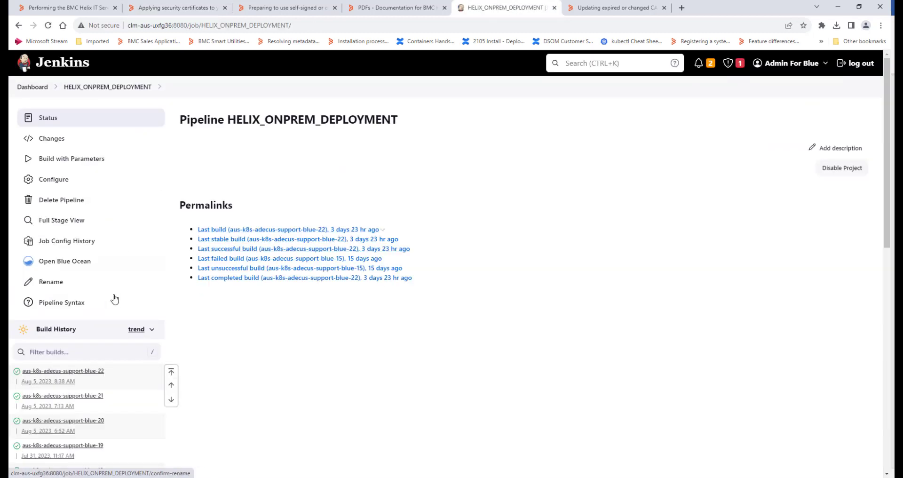
scroll(131, 329, down, 2)
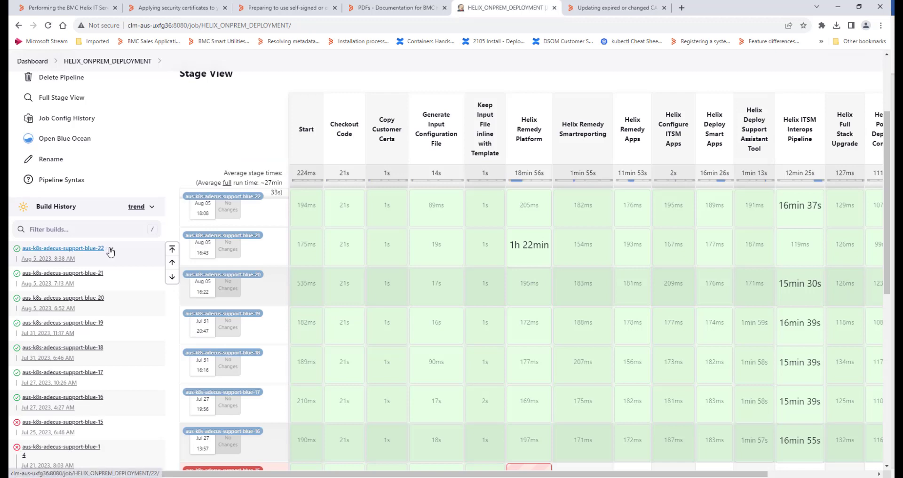
click(111, 251)
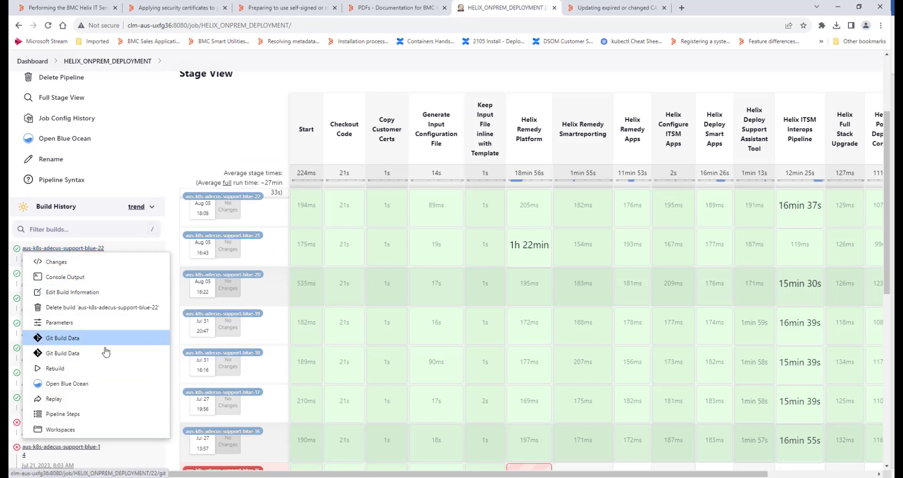
click(97, 369)
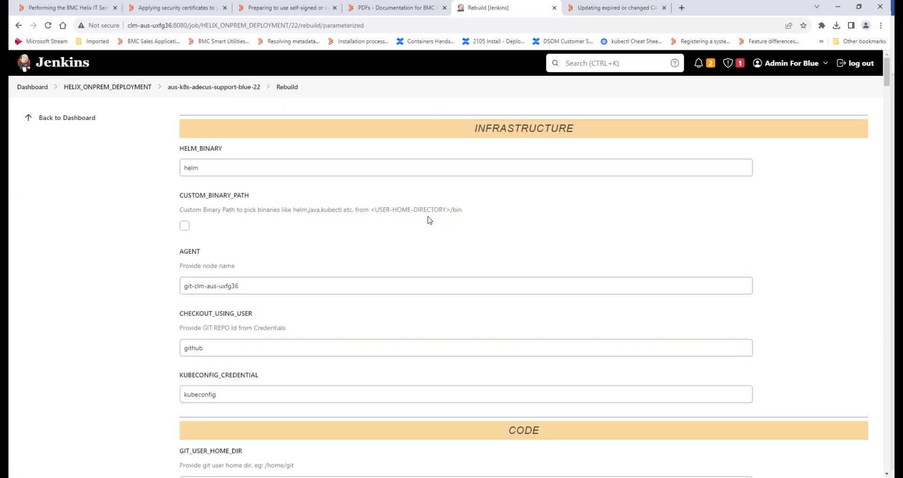
Upload the cacerts file from Documents > Temp as the CACERTS_FILE parameter.
scroll(291, 241, down, 3)
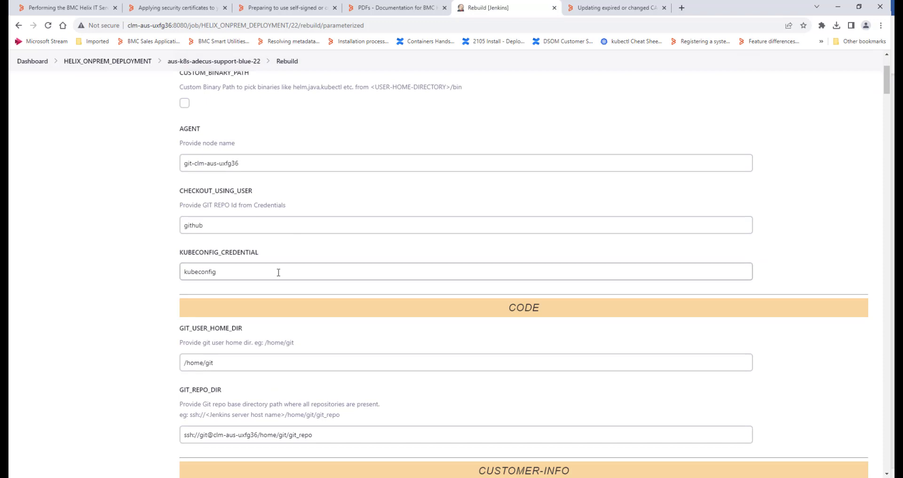
scroll(278, 270, down, 15)
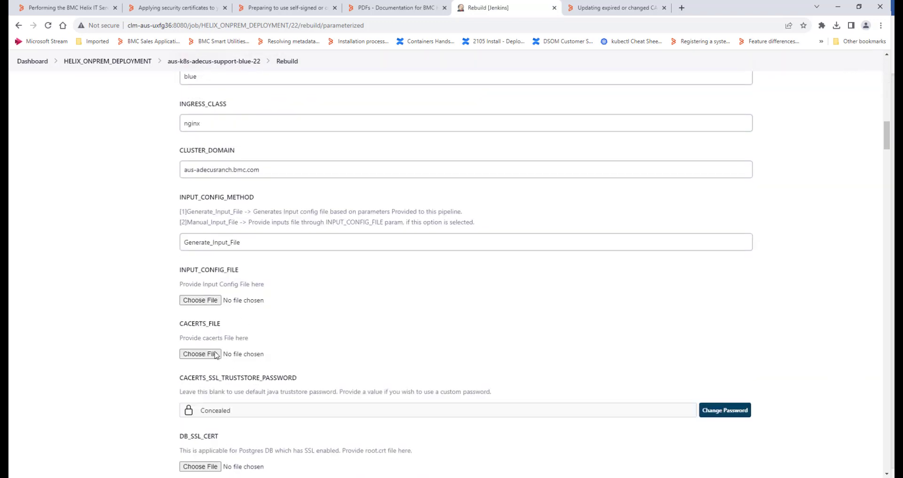
click(200, 354)
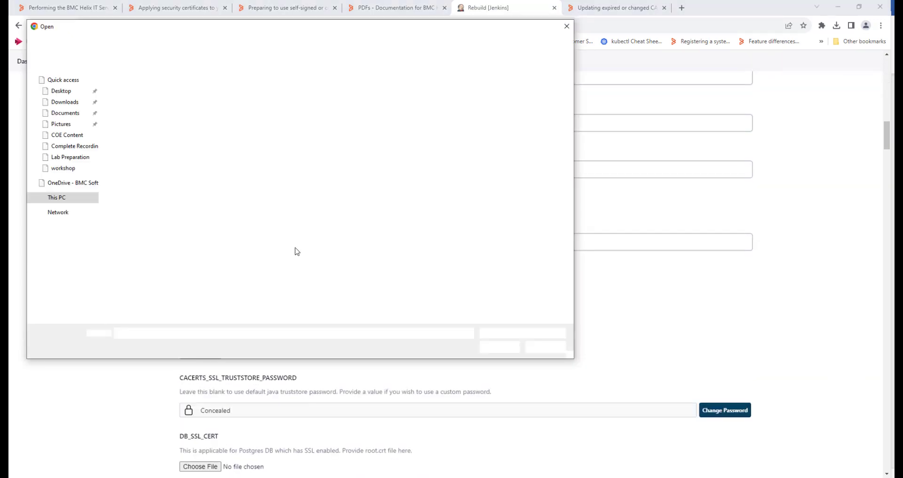
click(65, 113)
scroll(155, 188, down, 8)
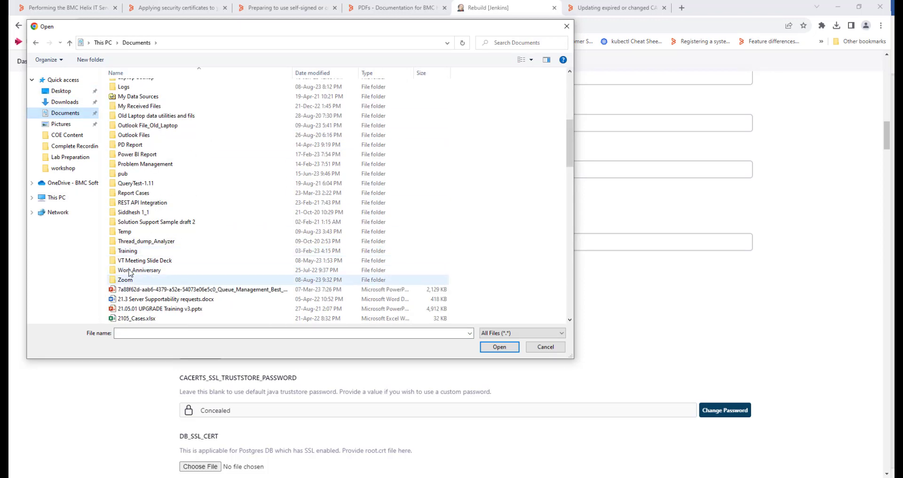
double_click(137, 231)
double_click(126, 87)
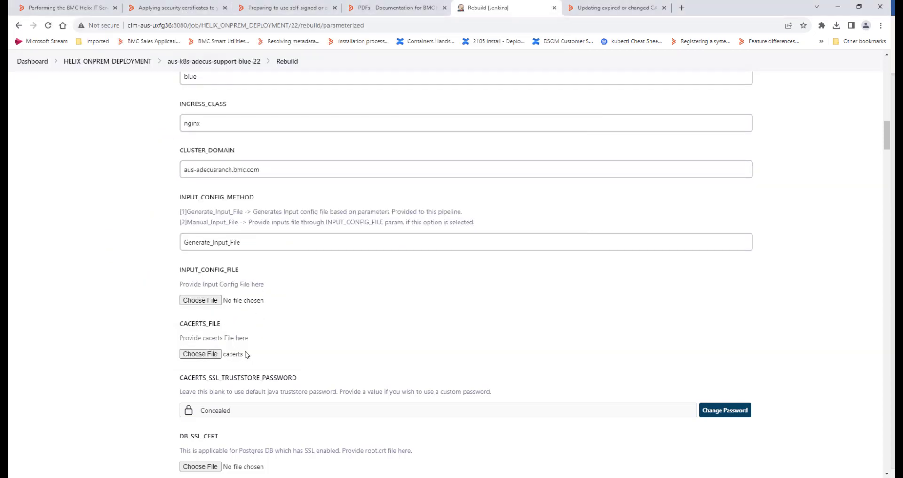
Check documentation step 4 for which PRODUCT-DEPLOY checkbox to select, then return to the form.
scroll(358, 324, down, 8)
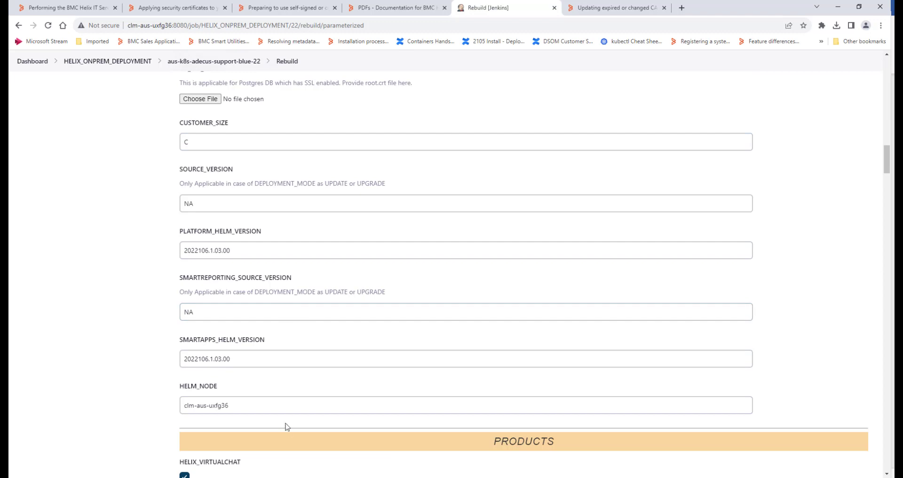
click(181, 13)
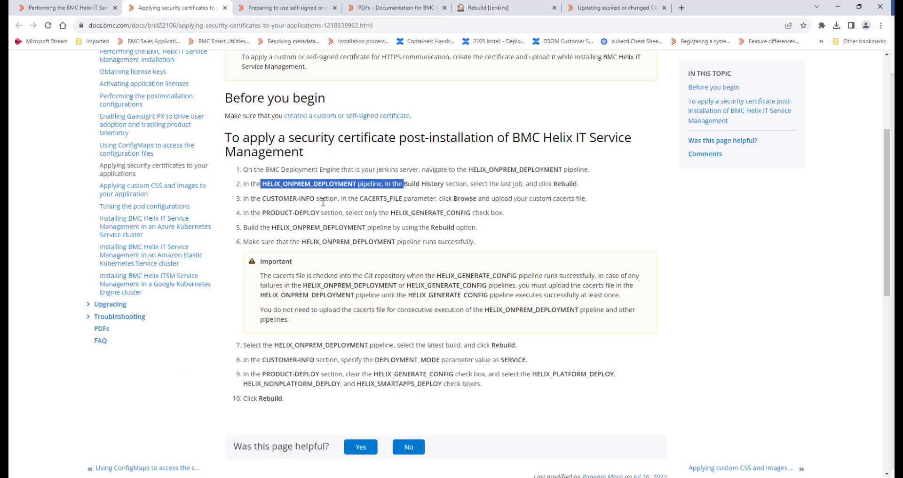
drag(260, 212, 303, 212)
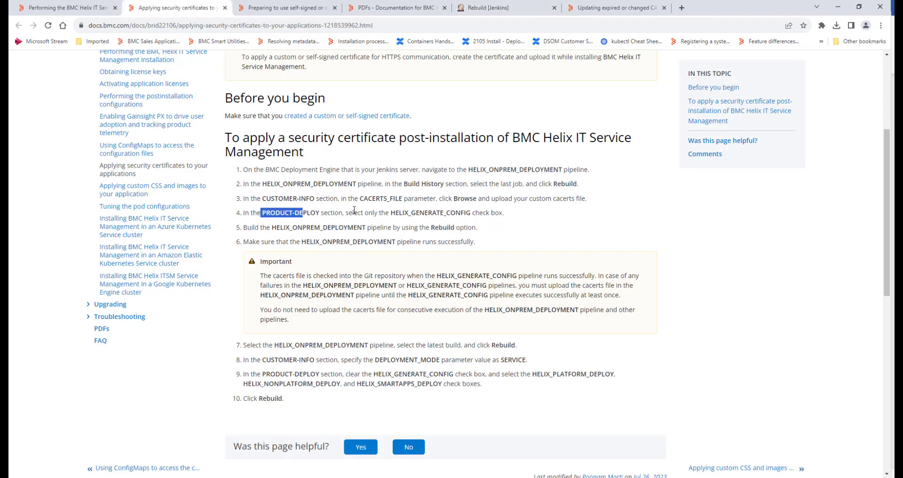
drag(368, 213, 470, 212)
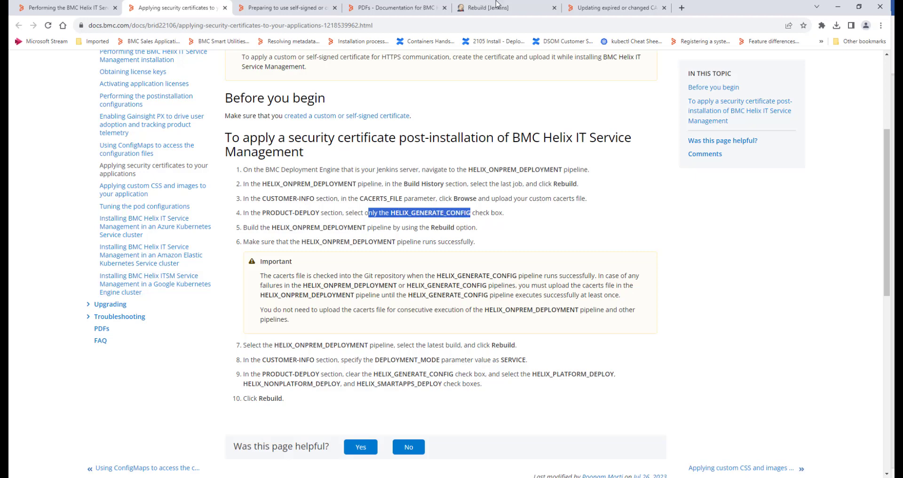
click(499, 7)
scroll(330, 204, down, 6)
Untick HELIX_VIRTUALCHAT, OPENFIRE, DWP, DWPA, BWF, MCSM and ITSM_INSIGHTS under PRODUCTS.
click(184, 171)
click(184, 208)
click(185, 239)
click(184, 273)
click(185, 309)
click(185, 343)
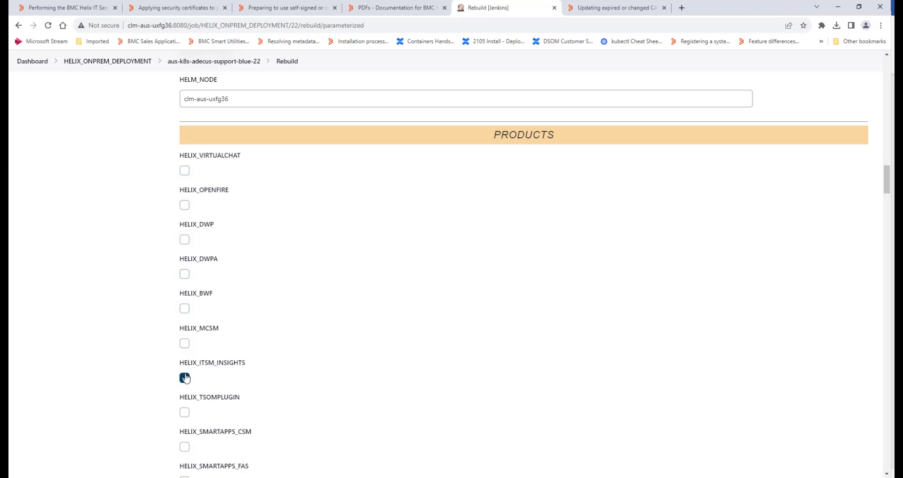
click(184, 377)
scroll(266, 347, down, 4)
scroll(266, 346, down, 10)
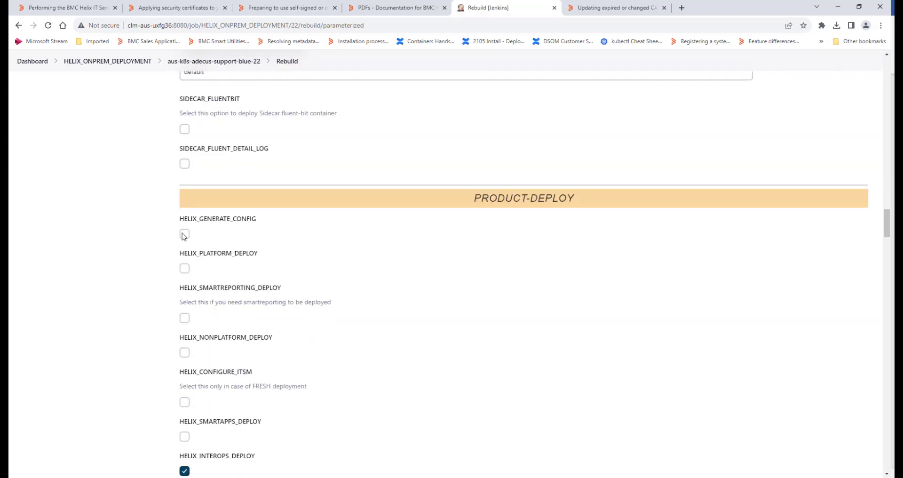
Tick HELIX_GENERATE_CONFIG and untick HELIX_INTEROPS_DEPLOY in PRODUCT-DEPLOY.
click(184, 232)
scroll(235, 294, down, 3)
click(185, 348)
scroll(307, 299, down, 20)
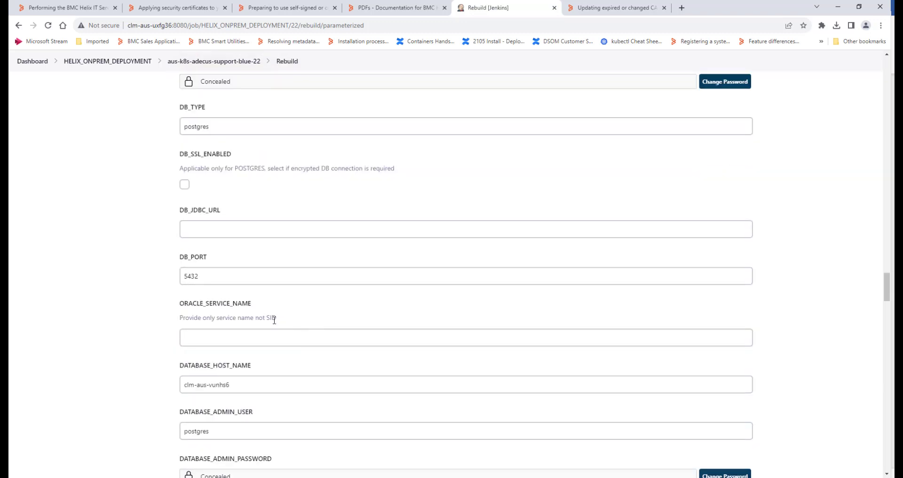
scroll(254, 359, down, 20)
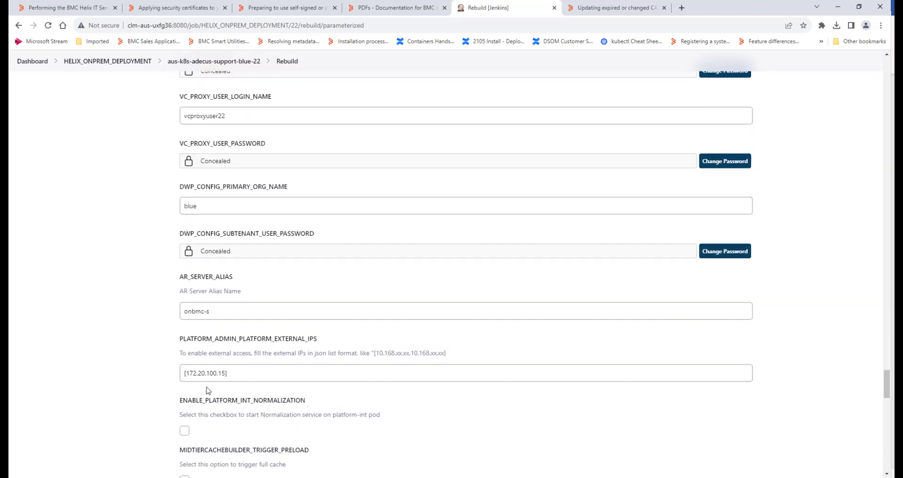
scroll(208, 382, down, 15)
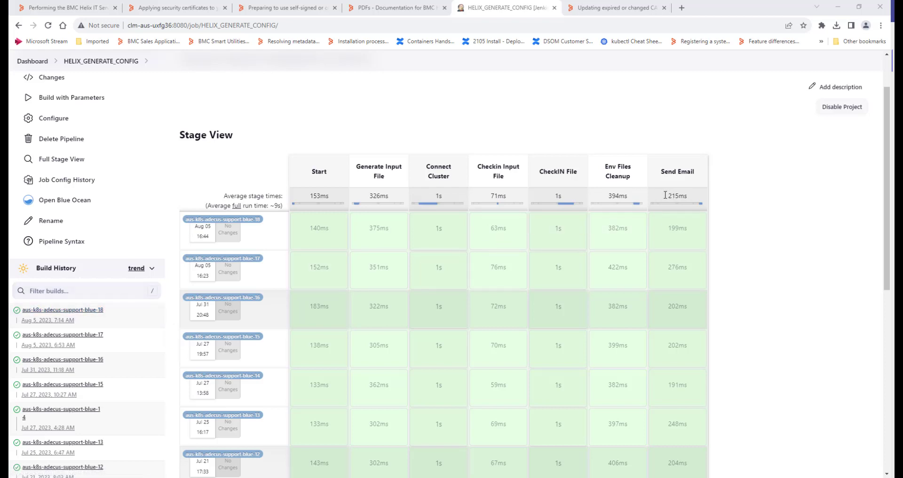
View HELIX_GENERATE_CONFIG build blue-18's console output and confirm it ended with Finished: SUCCESS.
click(109, 313)
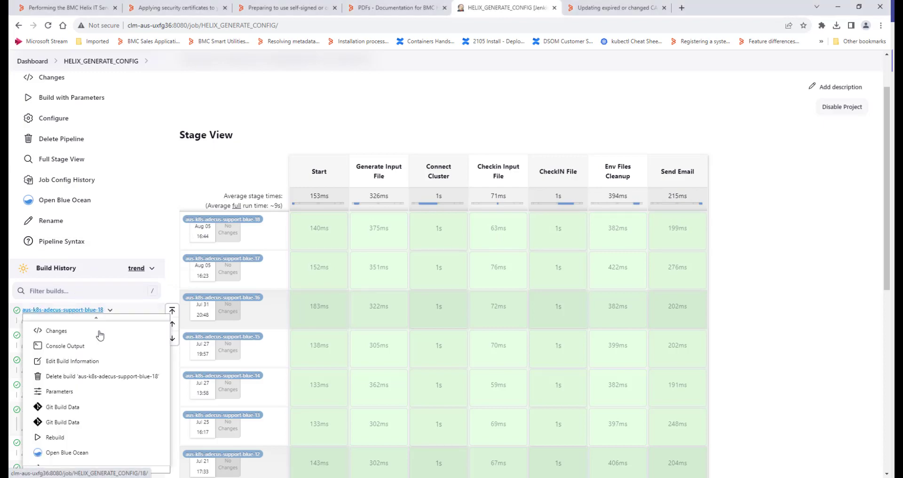
click(61, 345)
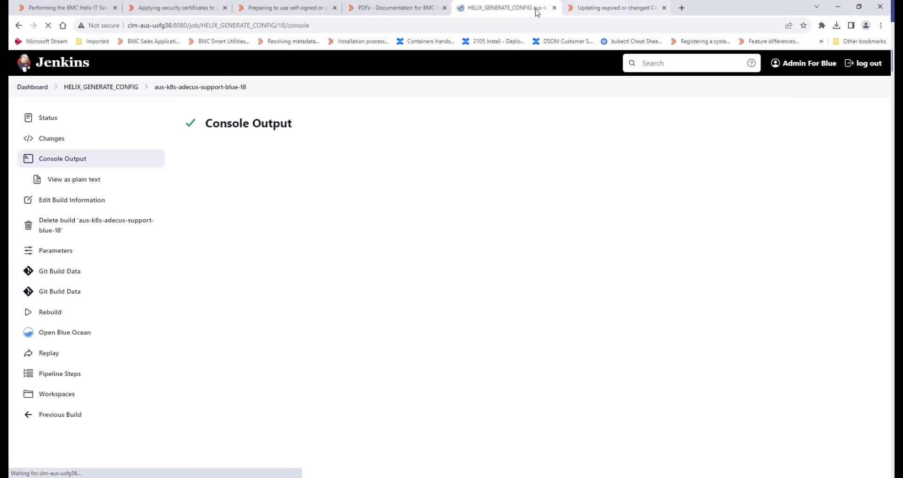
scroll(752, 135, down, 10)
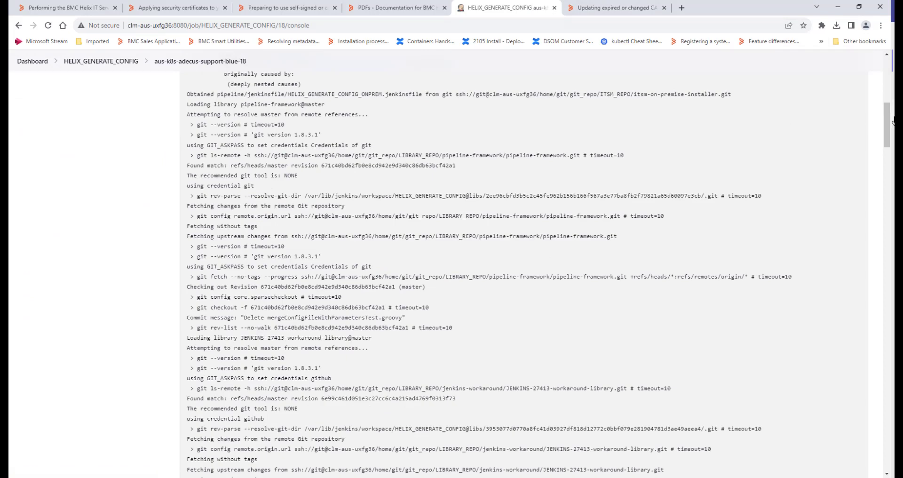
drag(892, 121, 892, 447)
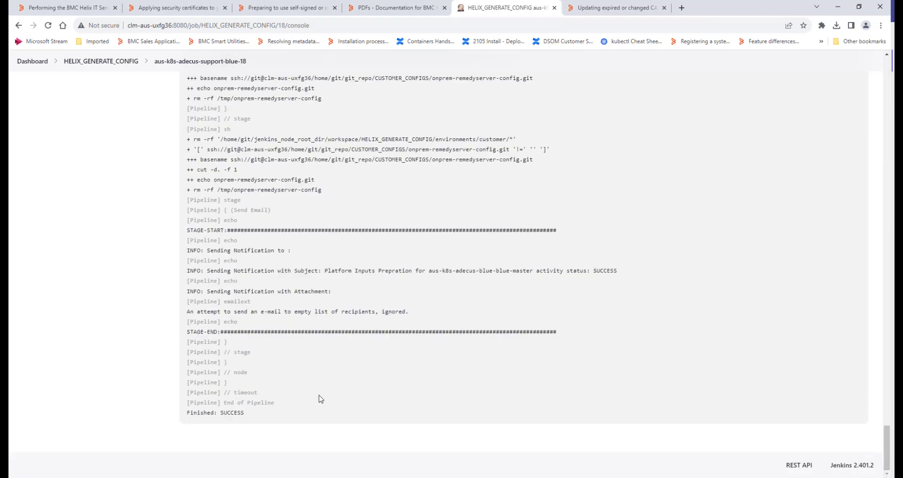
drag(246, 414, 188, 159)
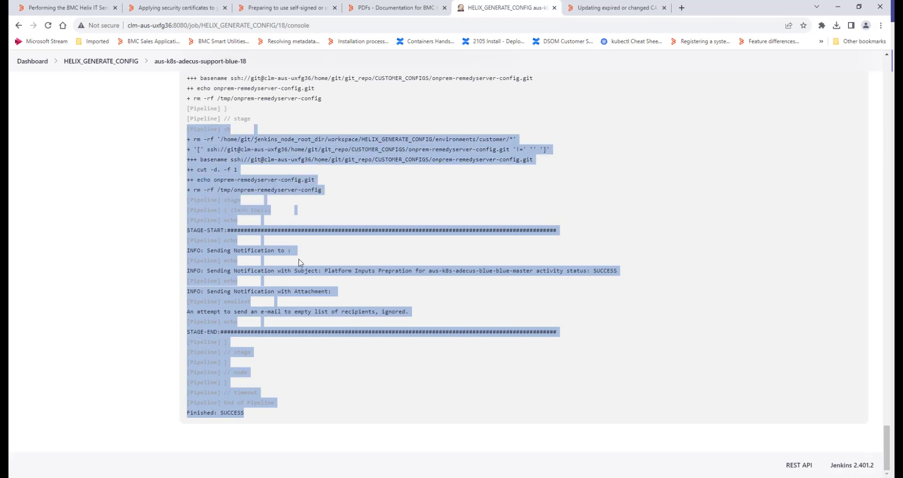
click(299, 262)
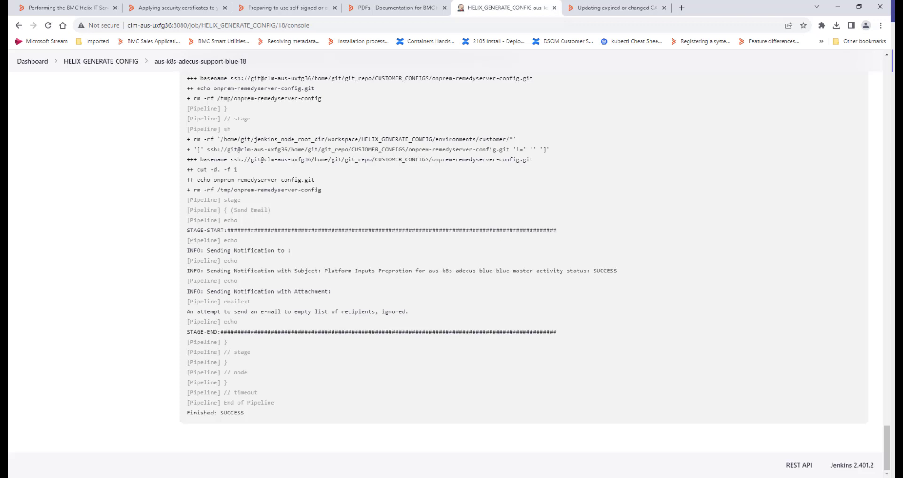
click(288, 10)
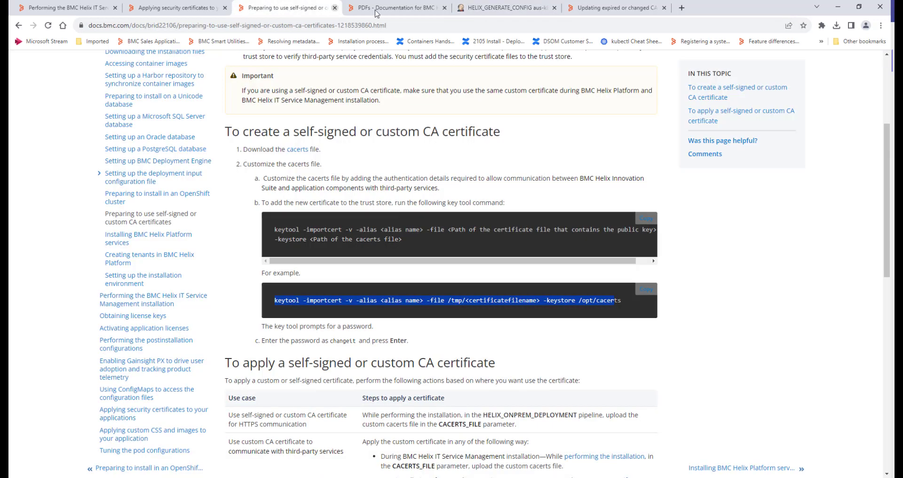
Read post-installation steps 7–10: clear HELIX_GENERATE_CONFIG, select HELIX_PLATFORM_DEPLOY; return to the Jenkins dashboard.
click(202, 8)
scroll(254, 286, down, 1)
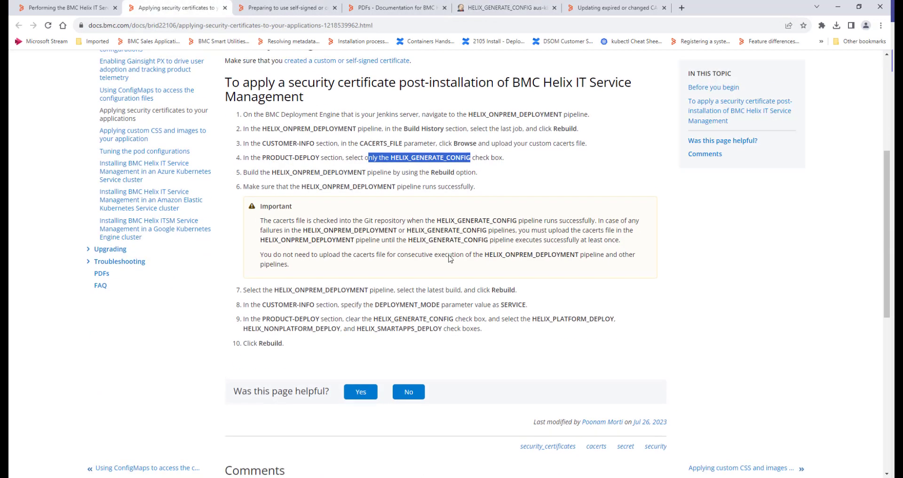
drag(253, 287, 333, 284)
click(335, 311)
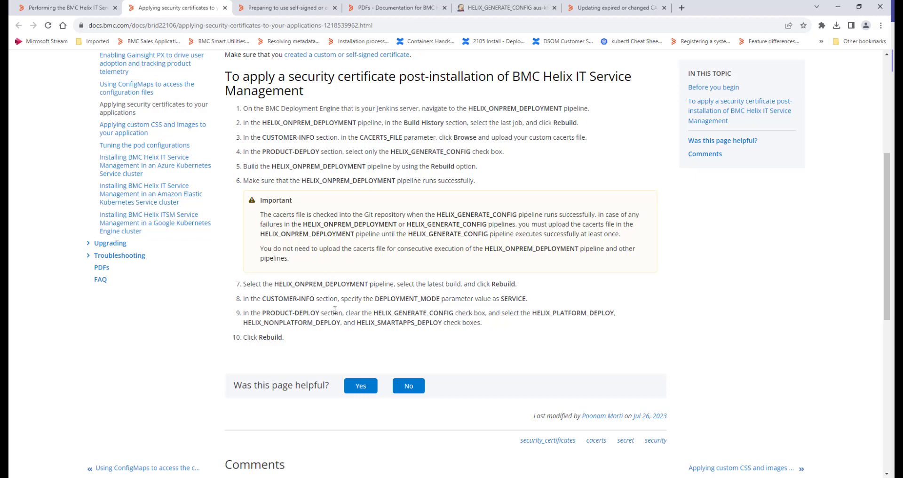
drag(264, 315, 444, 310)
click(382, 315)
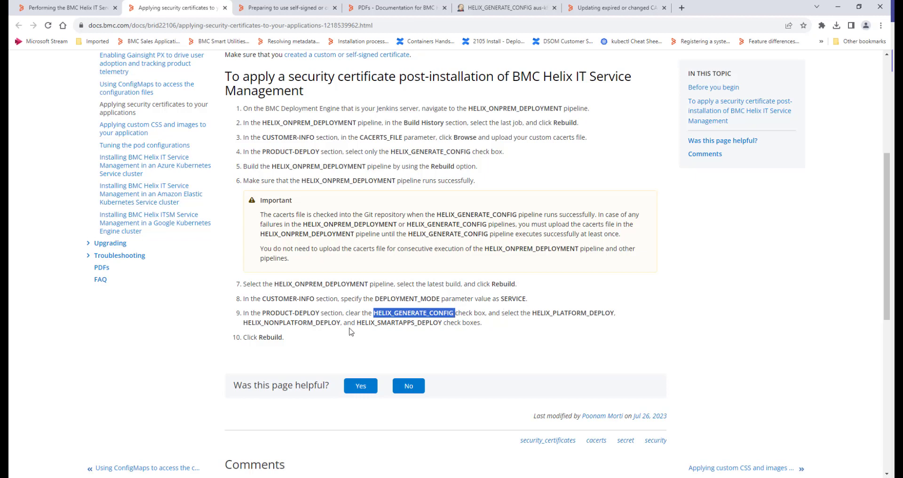
drag(346, 315, 369, 311)
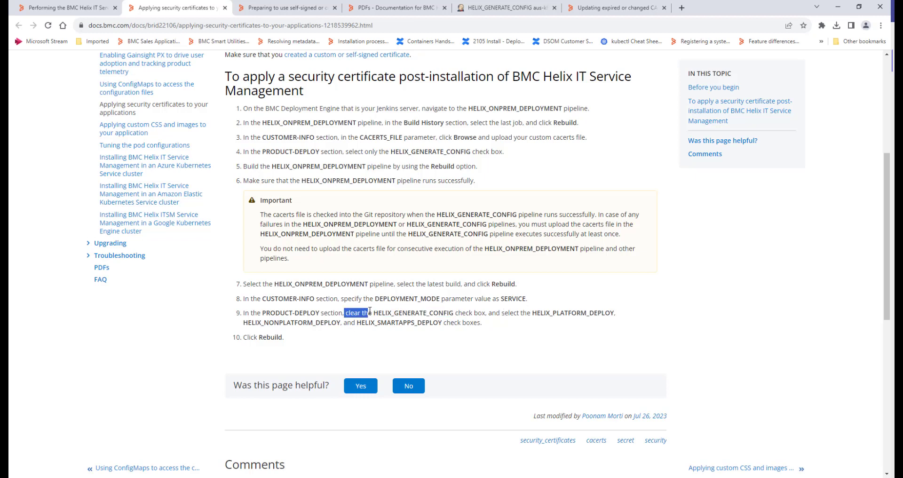
click(356, 314)
drag(502, 314, 612, 310)
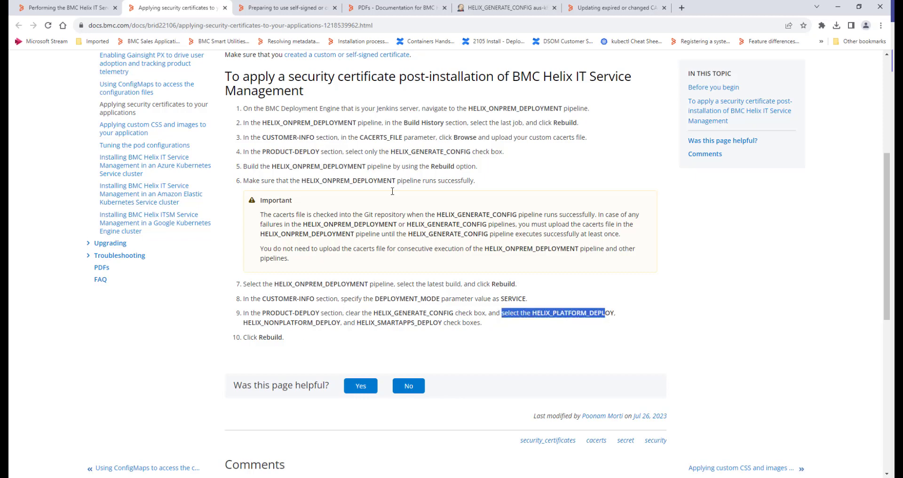
click(505, 8)
click(28, 64)
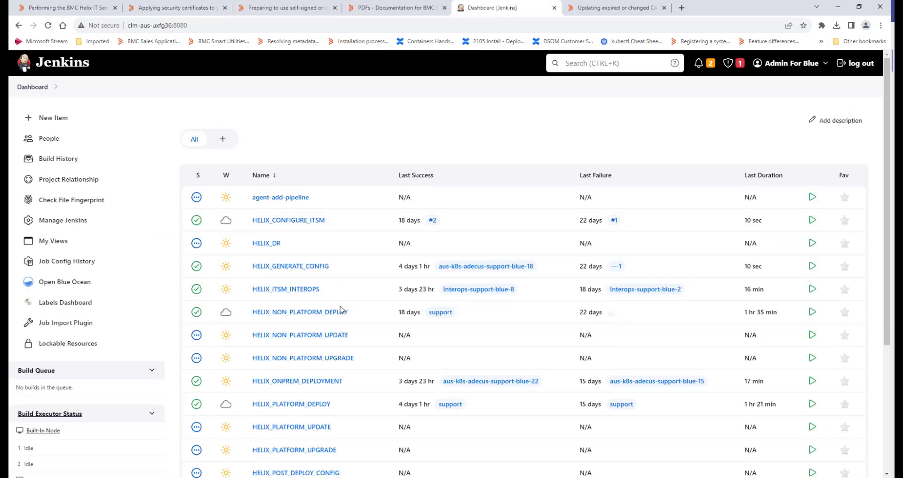
Rebuild HELIX_ONPREM_DEPLOYMENT build blue-22 again and attach the Temp folder's cacerts to CACERTS_FILE.
scroll(340, 309, down, 1)
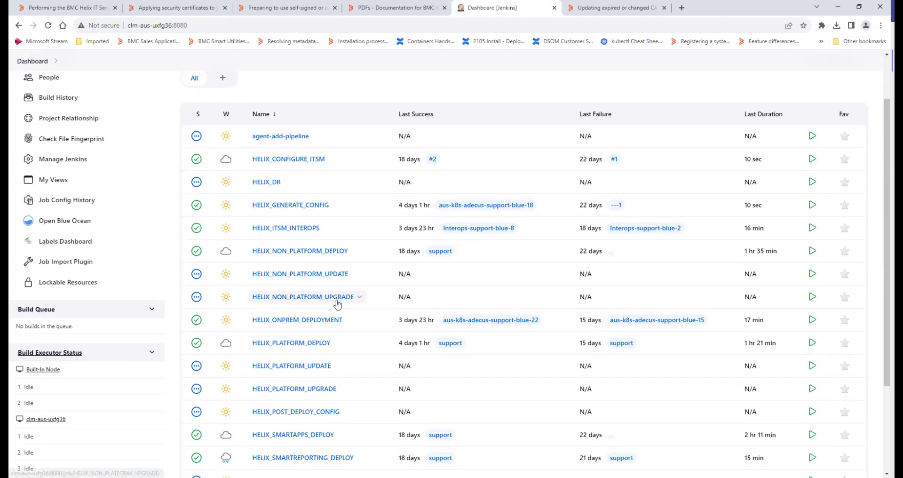
click(295, 320)
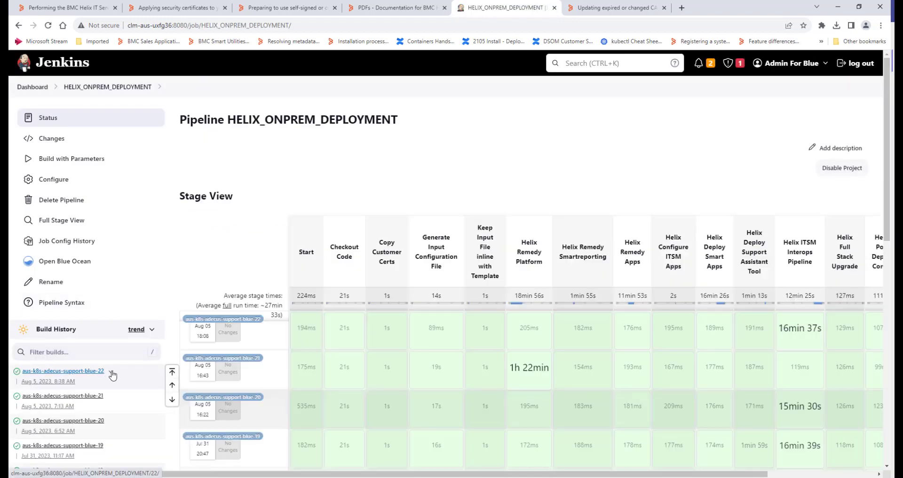
click(110, 372)
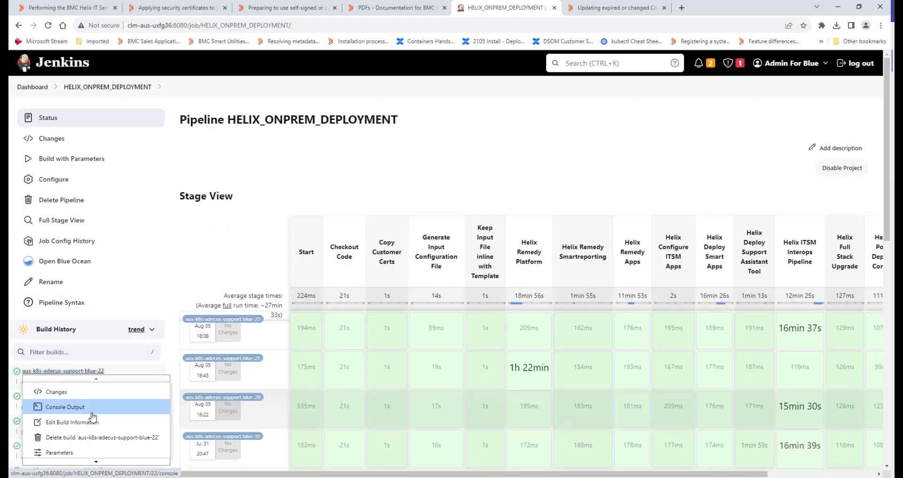
scroll(71, 449, down, 3)
click(68, 451)
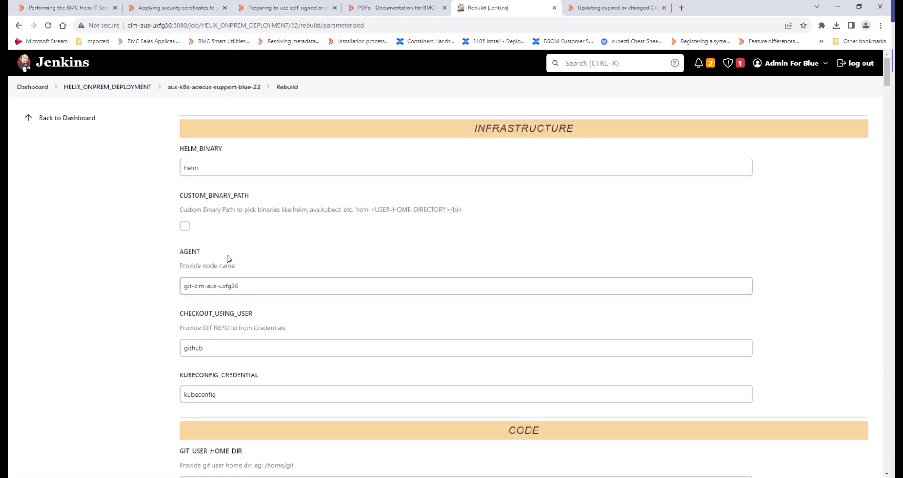
scroll(296, 265, down, 12)
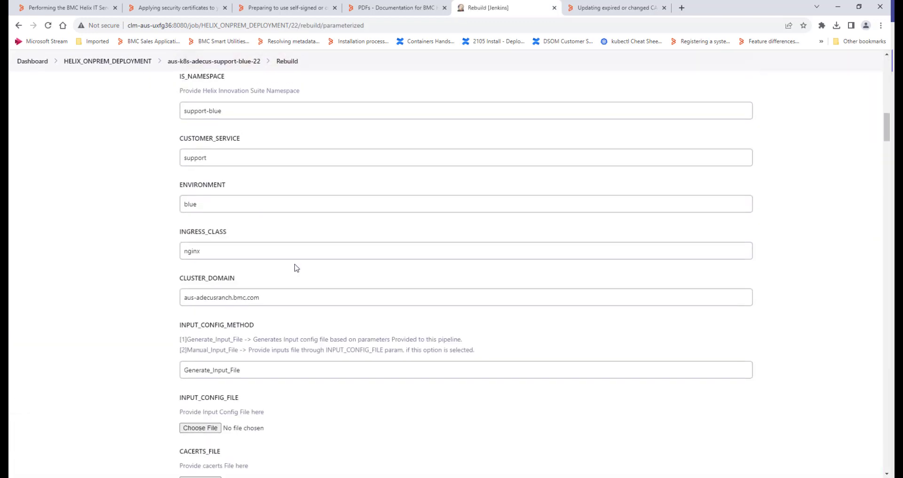
scroll(283, 266, down, 4)
click(200, 292)
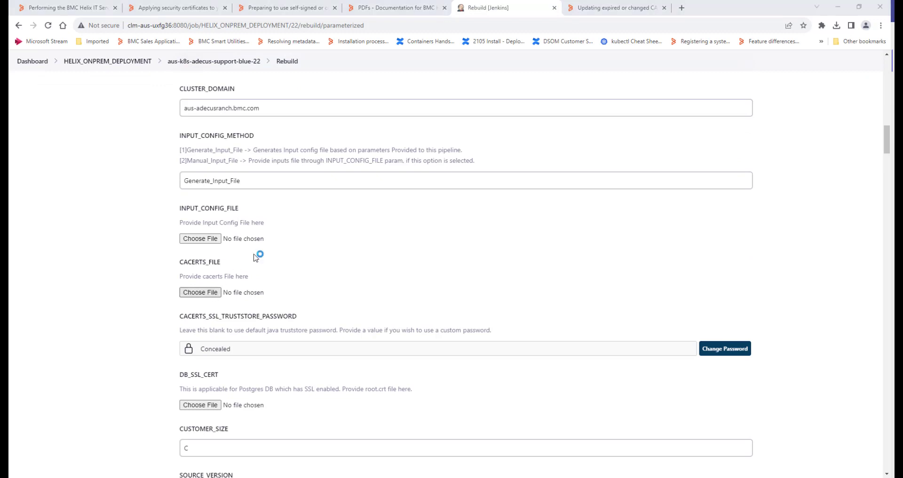
double_click(121, 87)
Untick HELIX_VIRTUALCHAT, OPENFIRE, DWP, DWPA, BWF, MCSM and ITSM_INSIGHTS under PRODUCTS.
scroll(353, 305, down, 12)
scroll(305, 298, down, 5)
scroll(239, 244, up, 3)
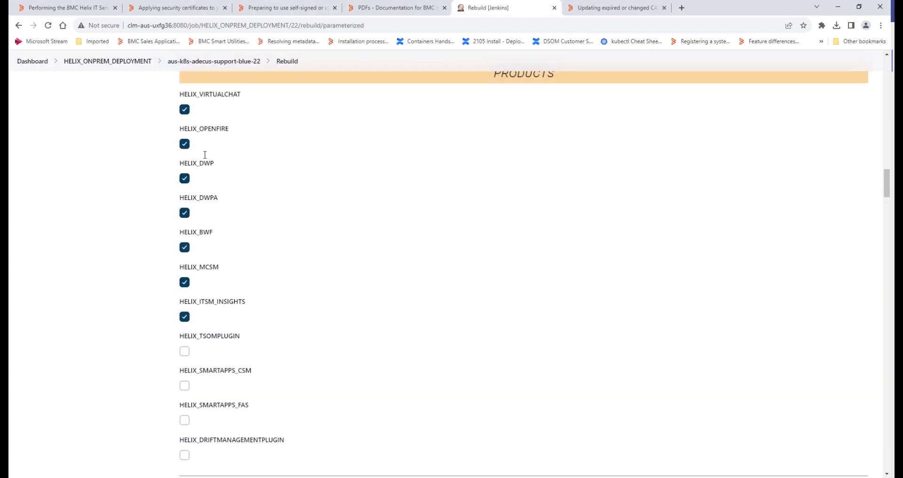
click(185, 109)
click(185, 144)
click(184, 178)
click(184, 212)
click(185, 247)
click(184, 281)
click(184, 317)
Tick HELIX_PLATFORM_DEPLOY and HELIX_NONPLATFORM_DEPLOY, rechecking the documented certificate steps.
scroll(292, 306, down, 10)
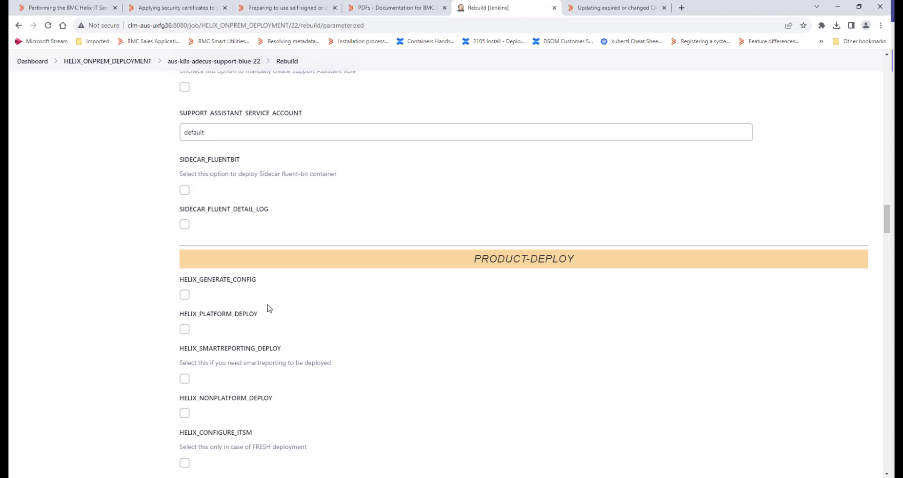
scroll(268, 308, down, 1)
click(184, 268)
scroll(194, 310, down, 3)
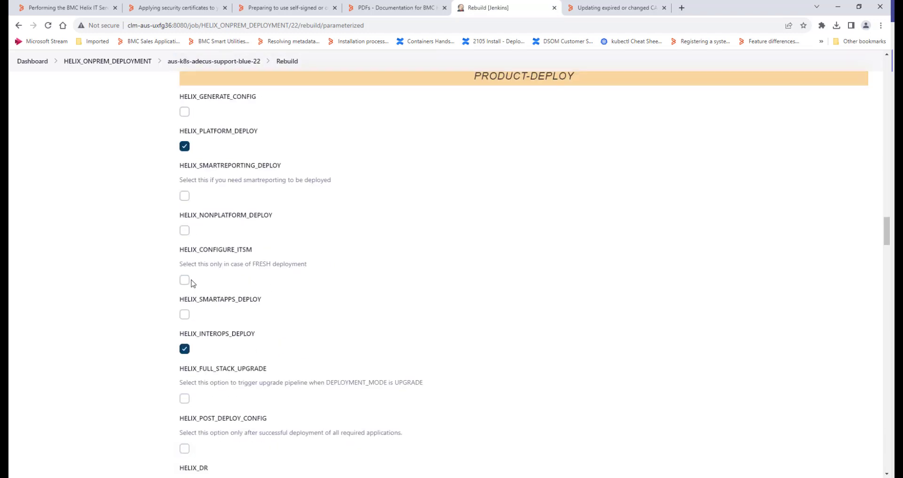
click(185, 231)
click(185, 315)
scroll(558, 351, down, 20)
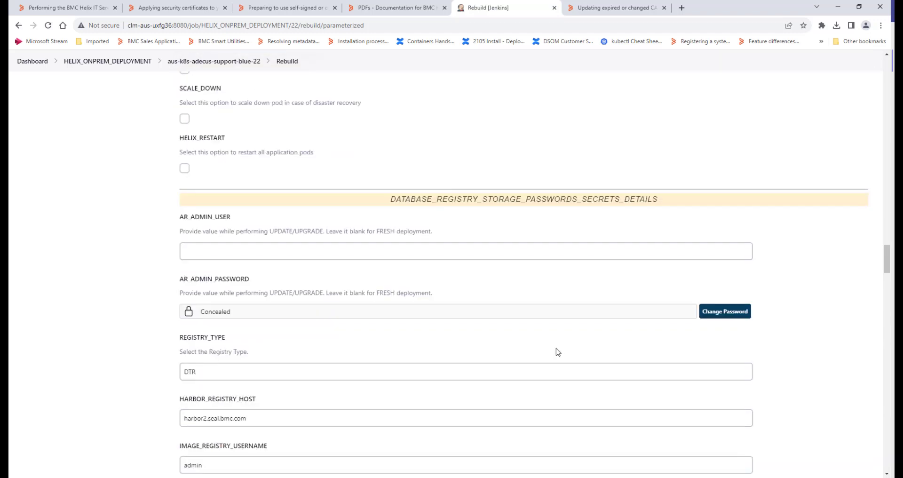
scroll(523, 366, down, 20)
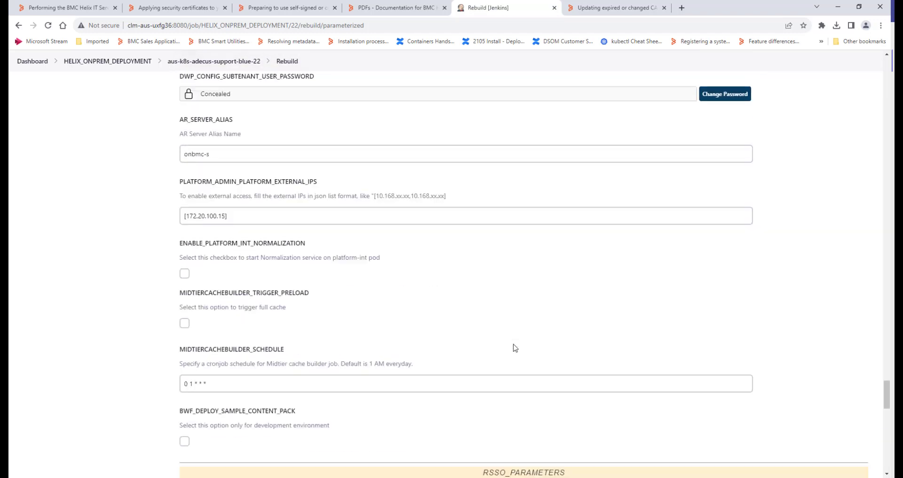
scroll(238, 379, down, 5)
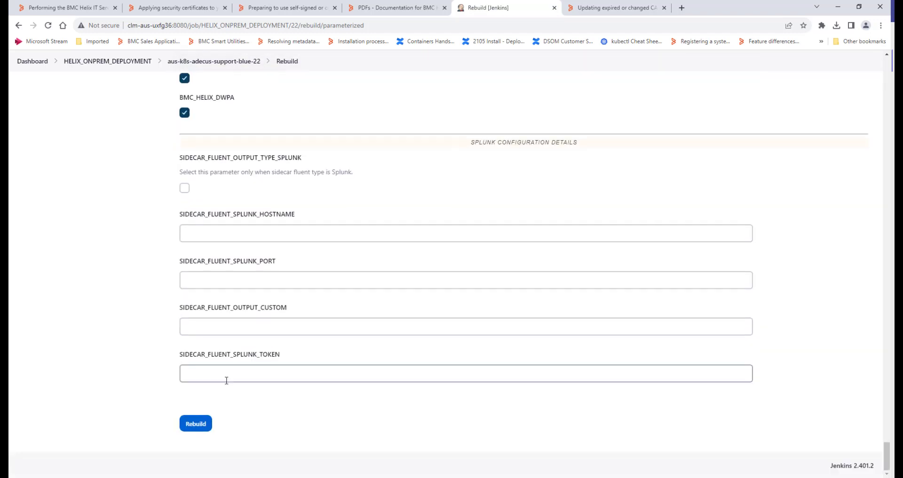
click(182, 6)
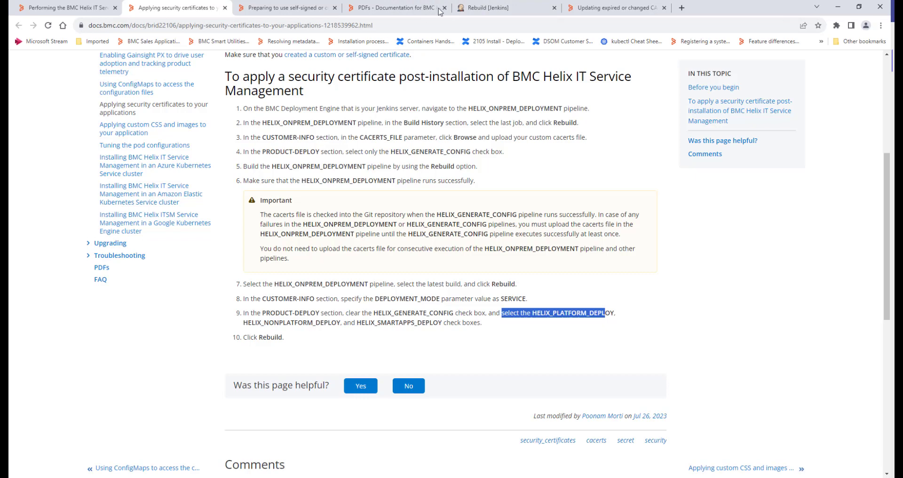
click(484, 7)
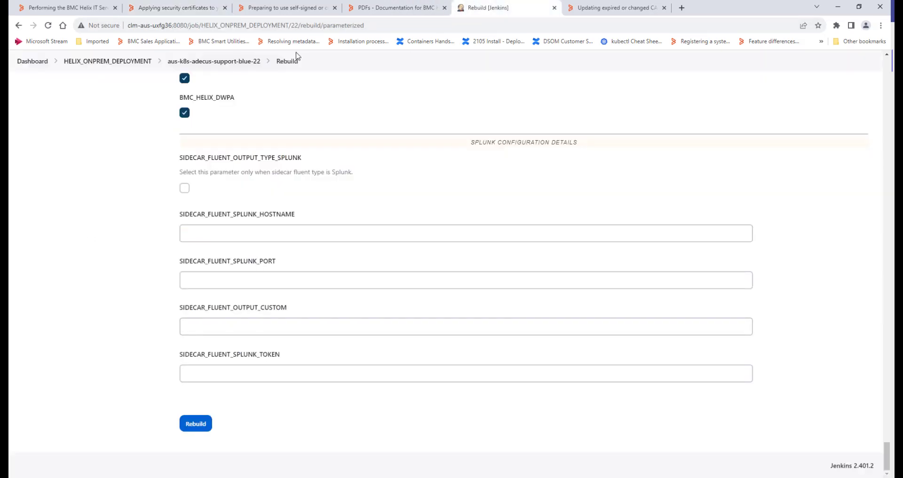